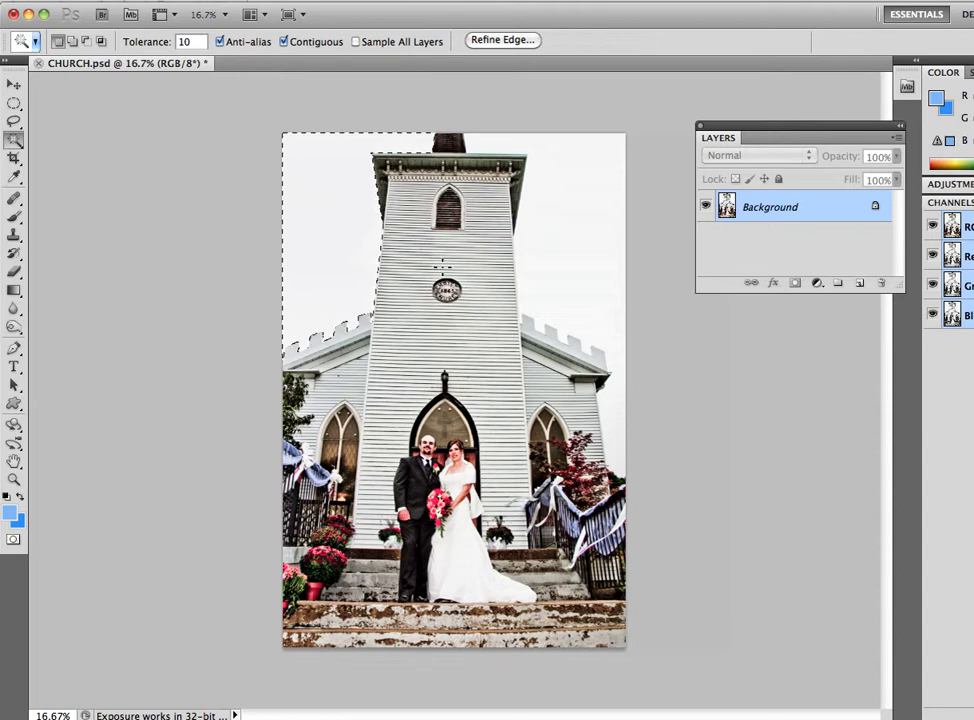
# - Add the remaining sky around the tower to the Magic Wand selection, and clear the selection
pyautogui.press('shift')
pyautogui.press('shift')
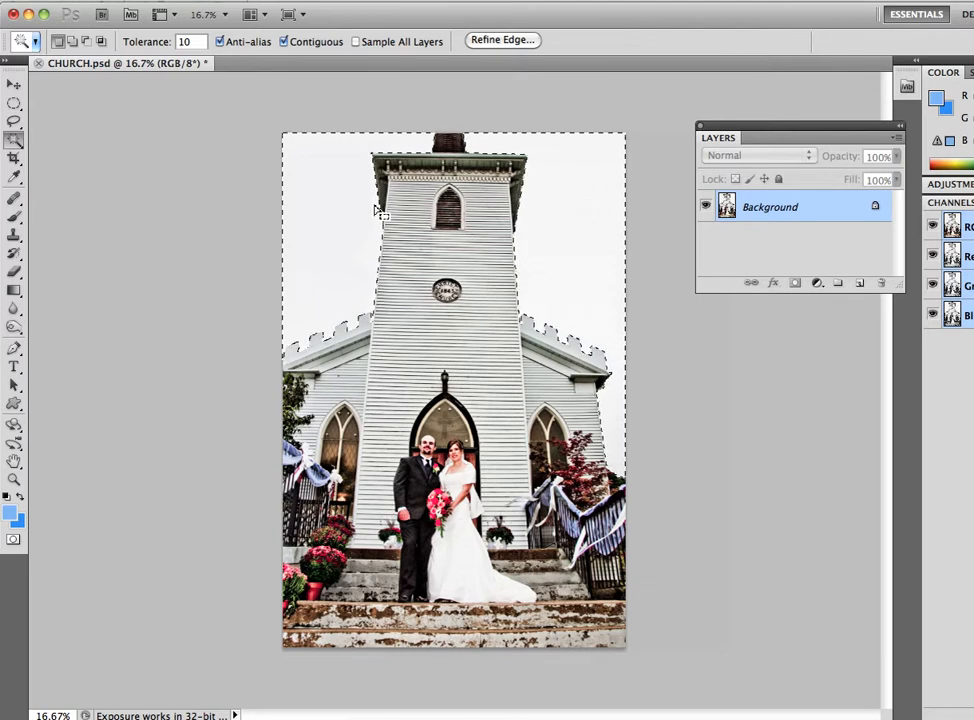
pyautogui.press('super+d')
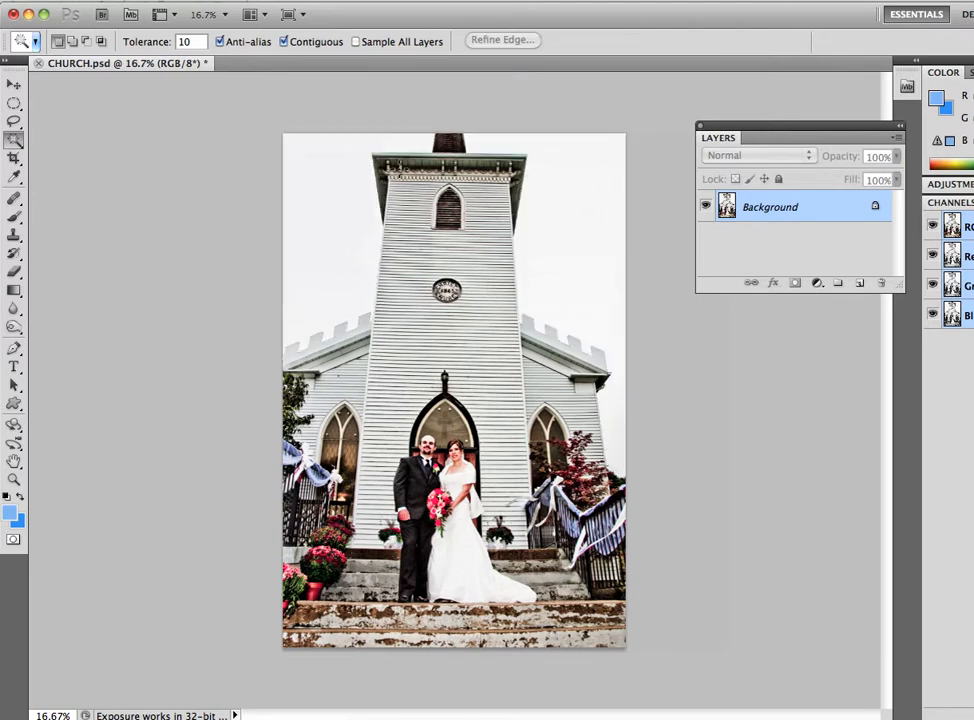
# - Try a Magic Wand selection of the sky at tolerance 10 with Contiguous off, and deselect
pyautogui.click(284, 42)
pyautogui.click(335, 237)
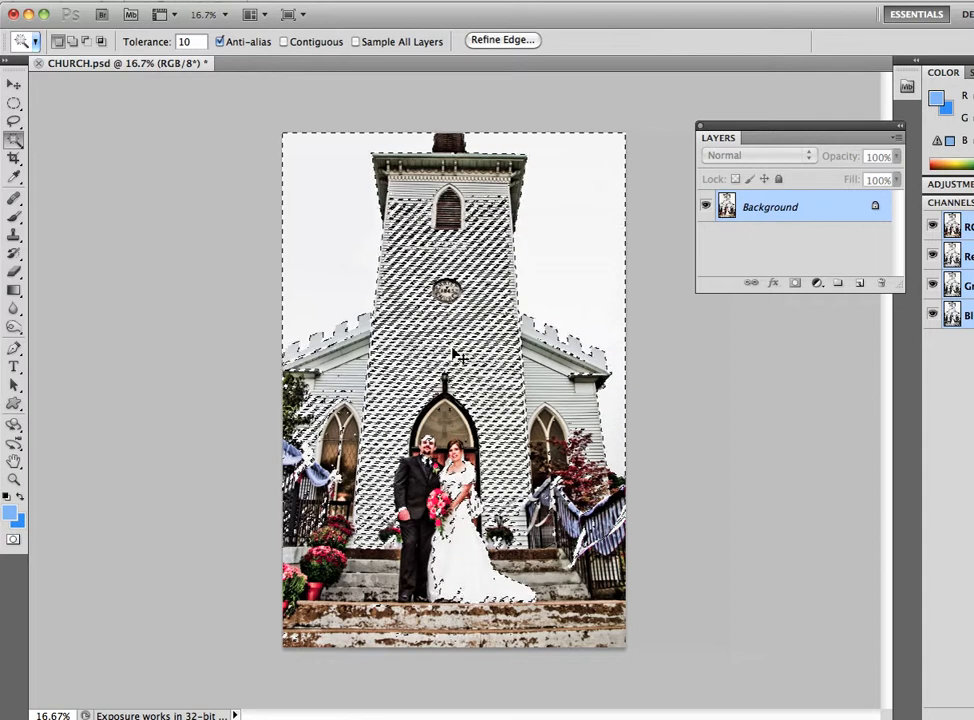
pyautogui.press('super+d')
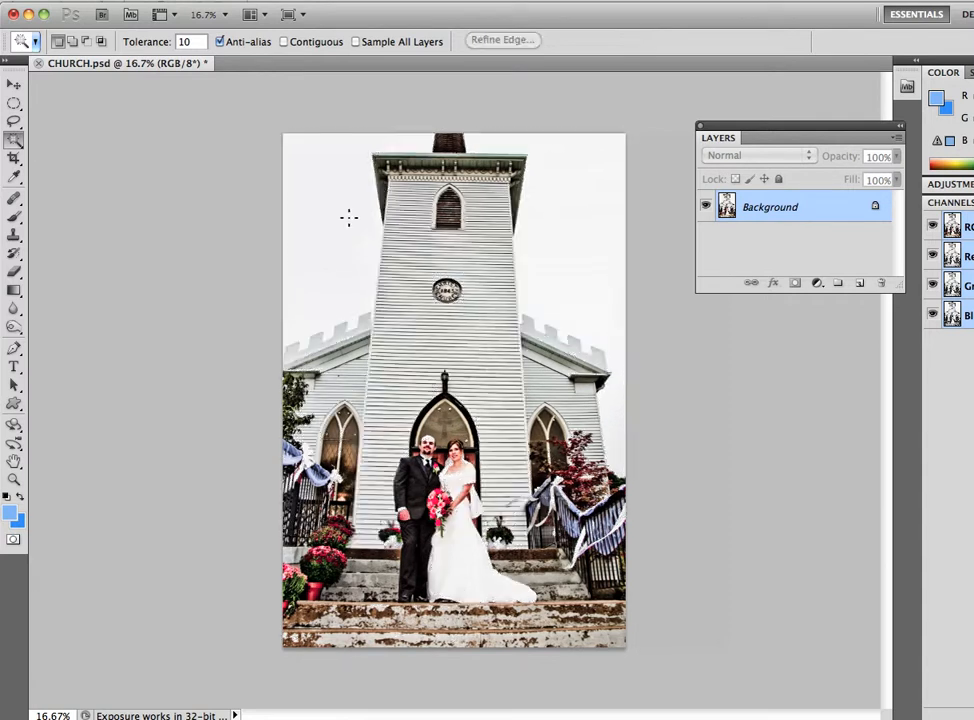
# - Turn Contiguous back on and select the sky on both sides of the church tower with the Magic Wand
pyautogui.click(285, 42)
pyautogui.click(327, 215)
pyautogui.press('shift')
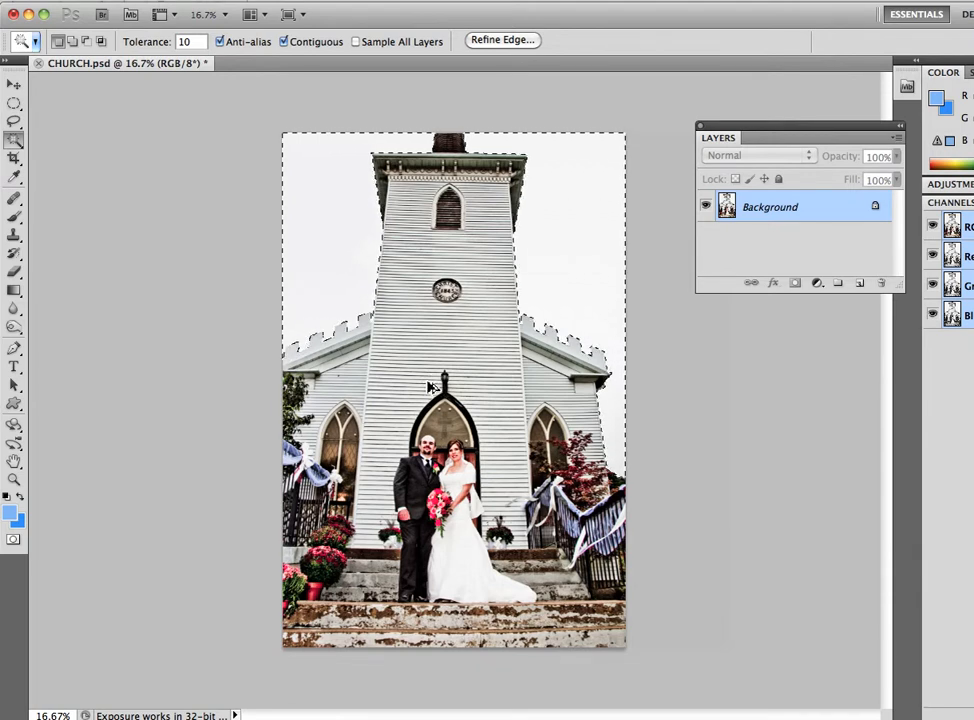
# - Create a new empty layer above the Background, and check it by hiding and showing the Background layer
pyautogui.hotkey('ctrl', 'j')
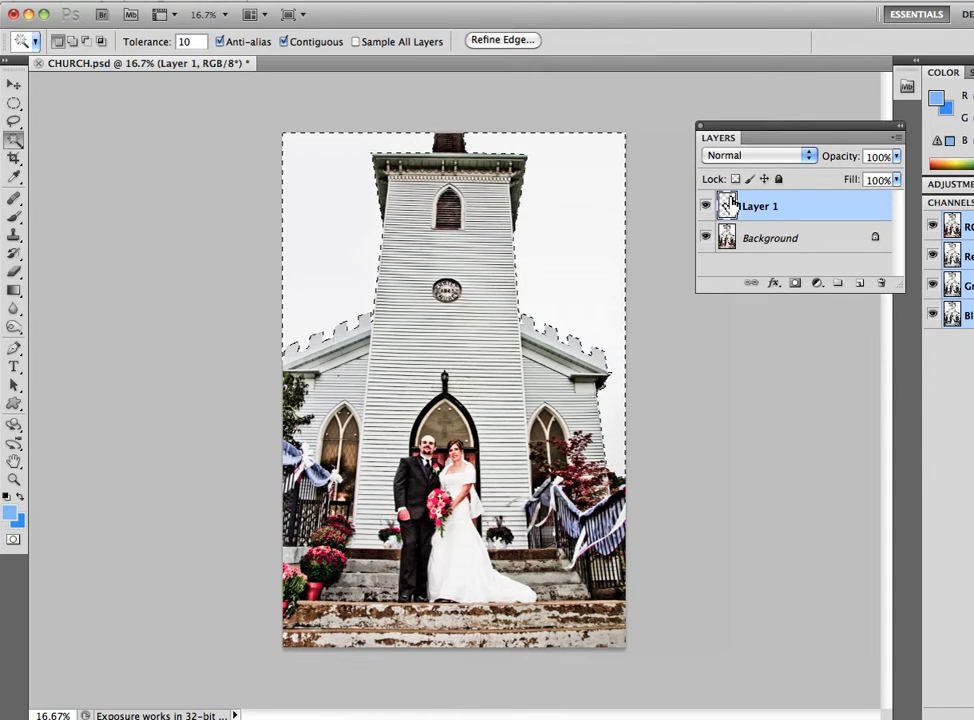
pyautogui.click(706, 238)
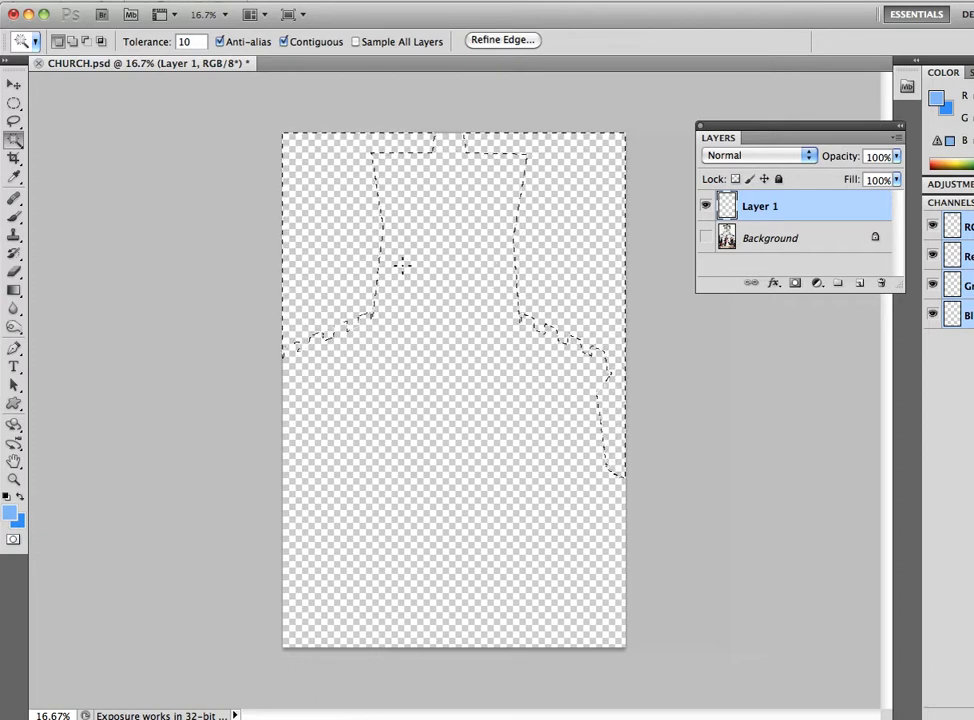
pyautogui.click(706, 238)
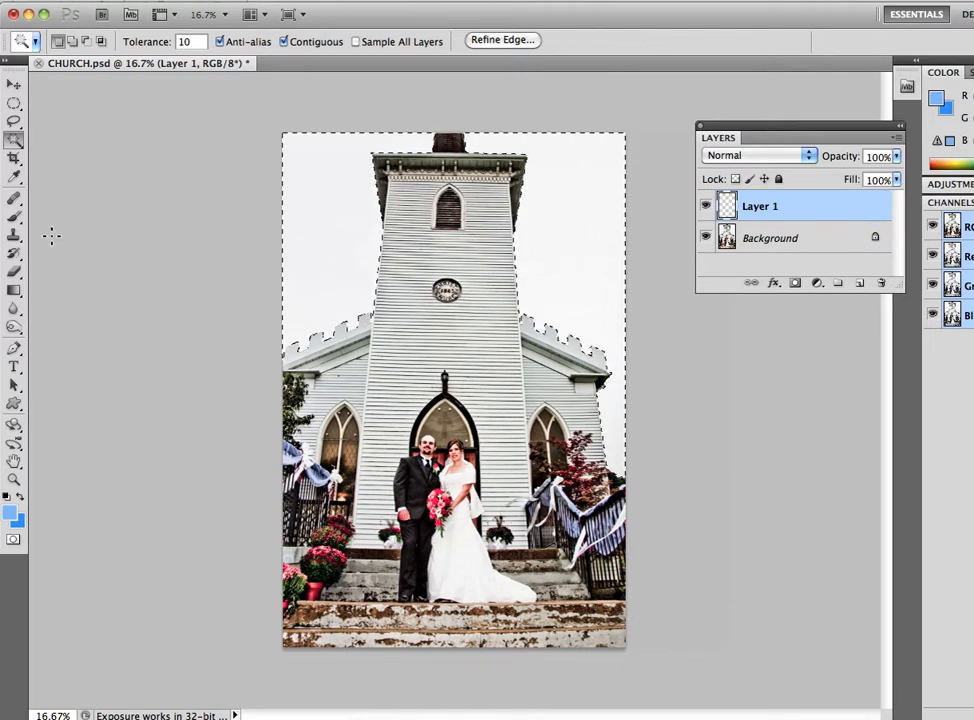
# - Activate the Gradient tool with the Foreground to Background gradient
pyautogui.click(15, 291)
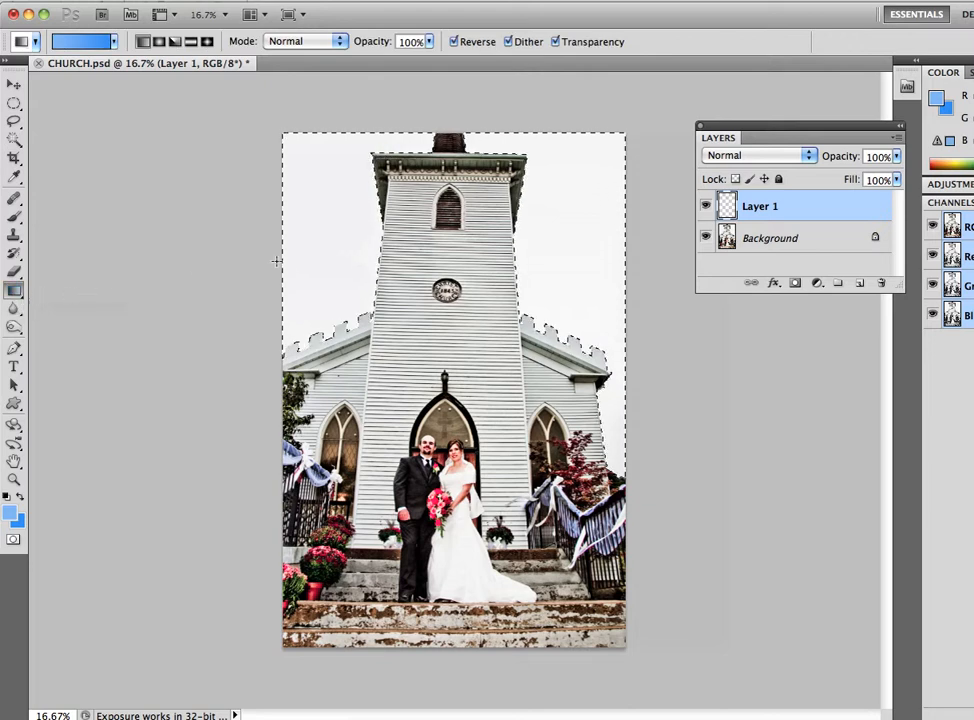
pyautogui.click(92, 41)
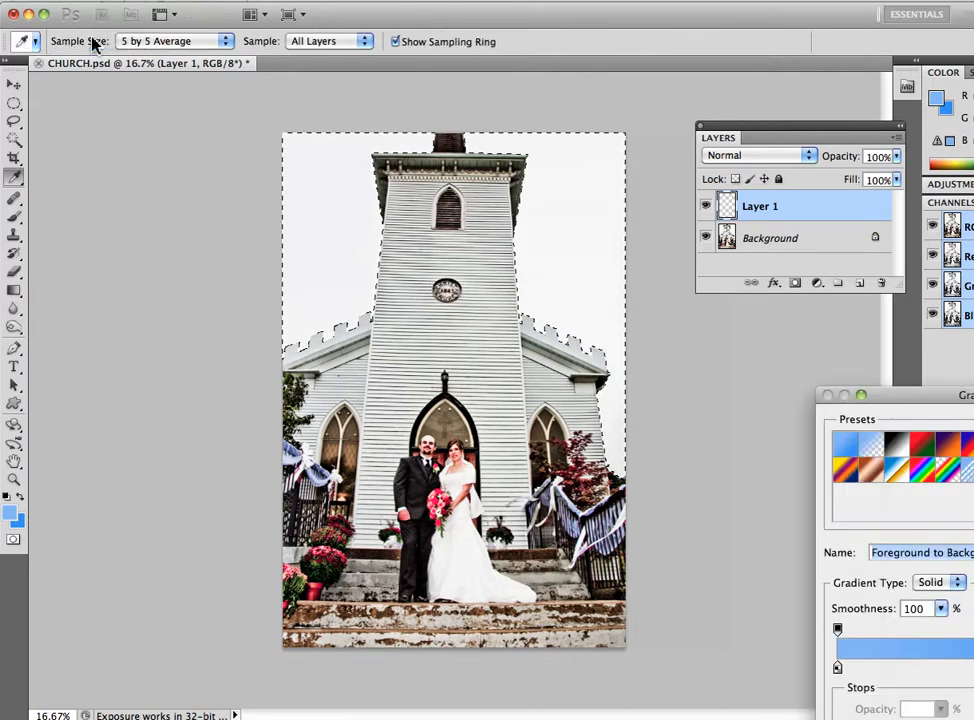
pyautogui.moveTo(875, 396); pyautogui.dragTo(535, 295)
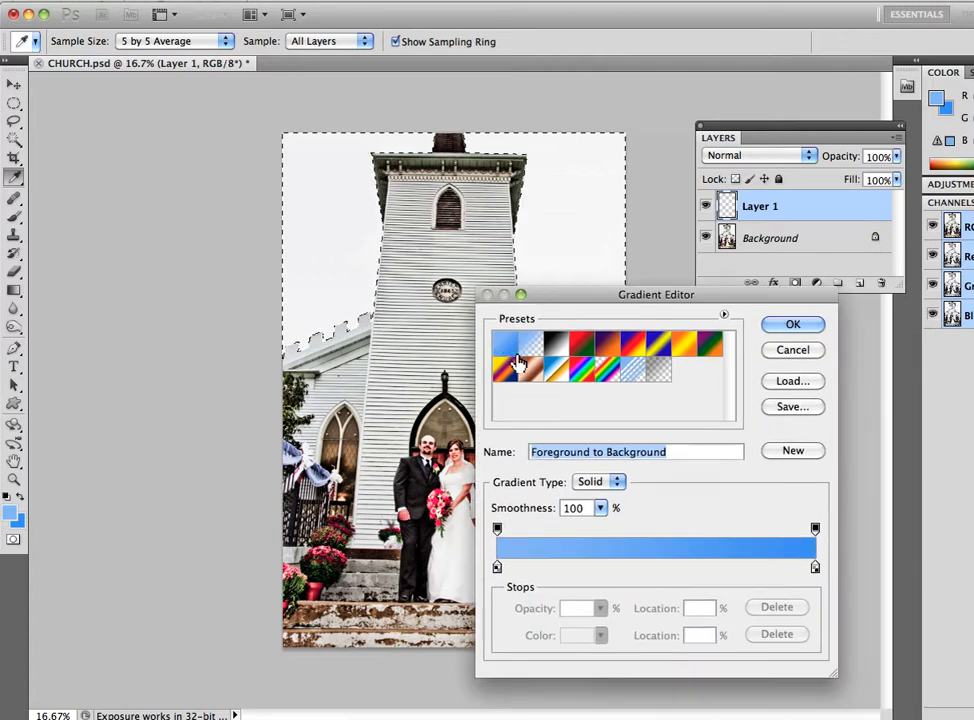
pyautogui.click(793, 325)
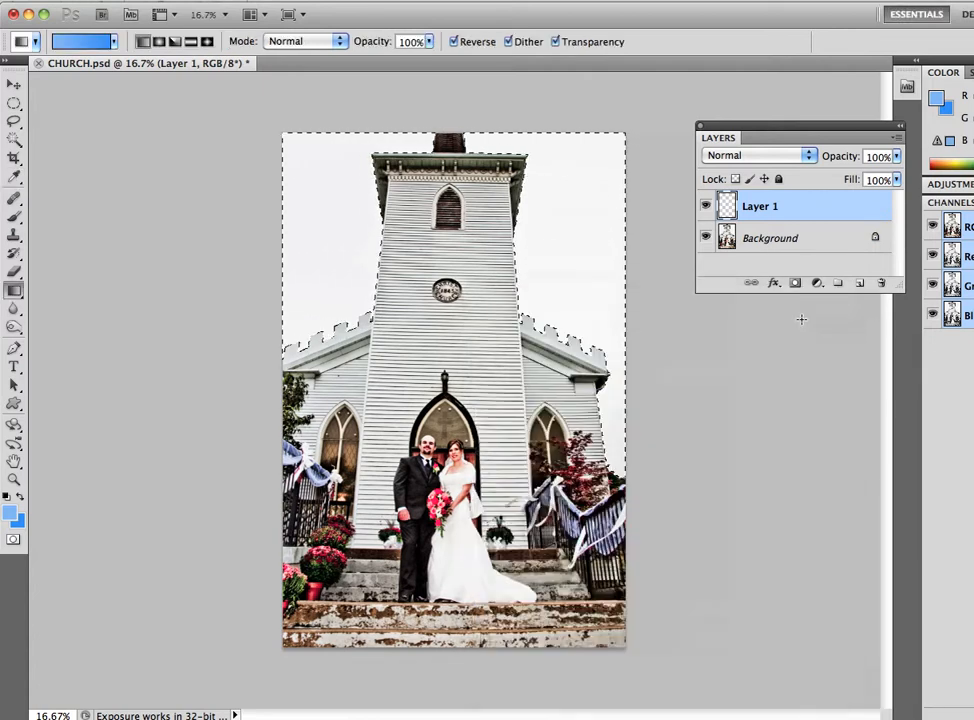
# - Set the foreground color to a paler blue and the background color to #73a8f0
pyautogui.click(13, 516)
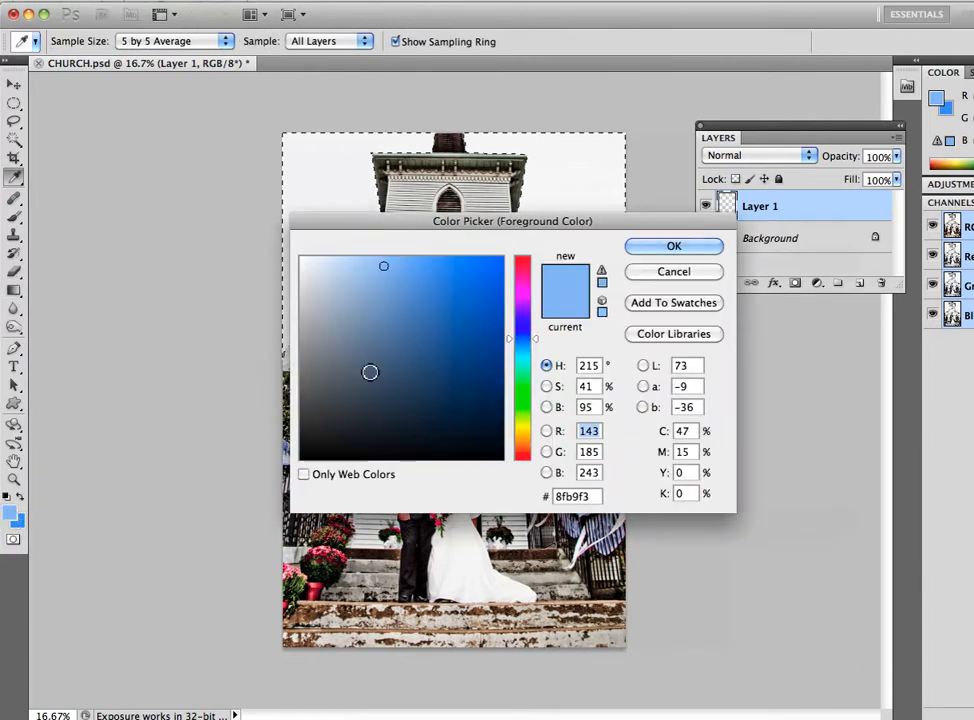
pyautogui.click(358, 264)
pyautogui.click(658, 248)
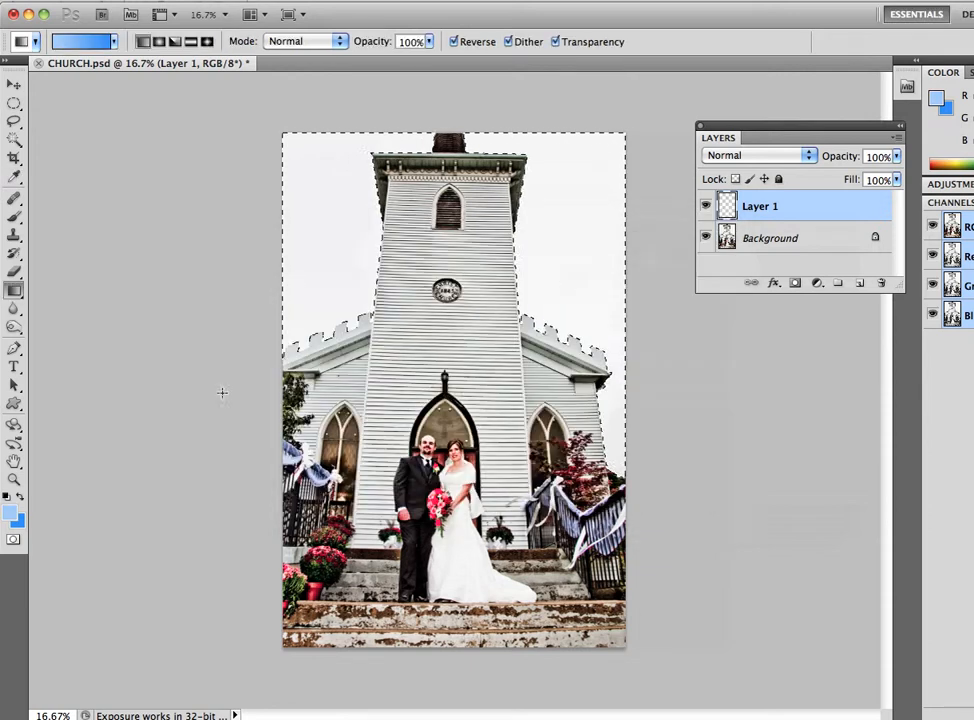
pyautogui.click(17, 519)
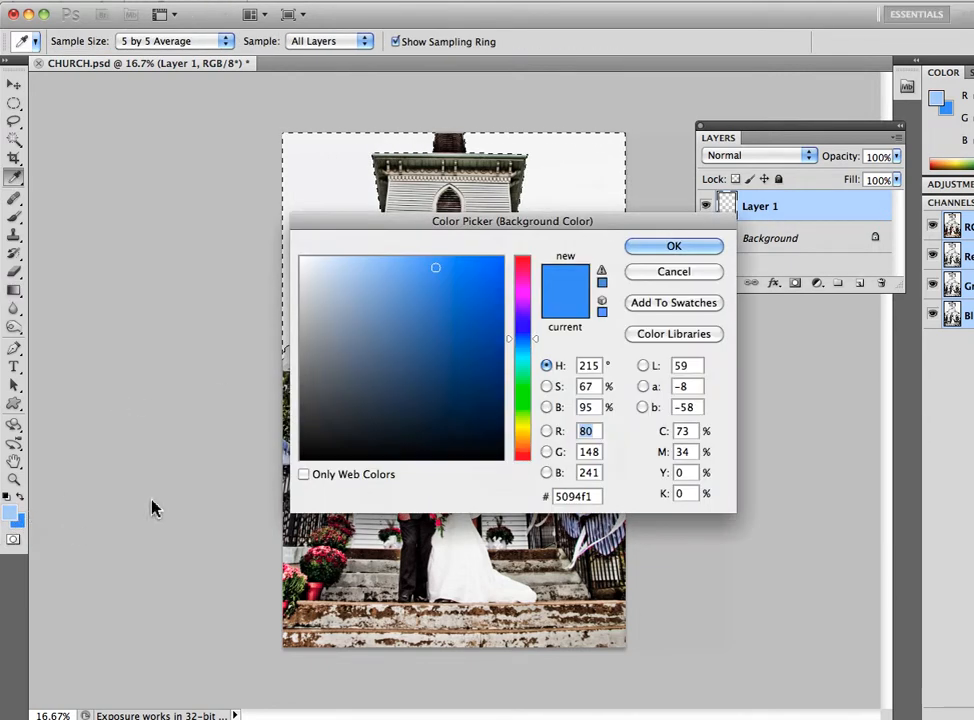
pyautogui.click(410, 270)
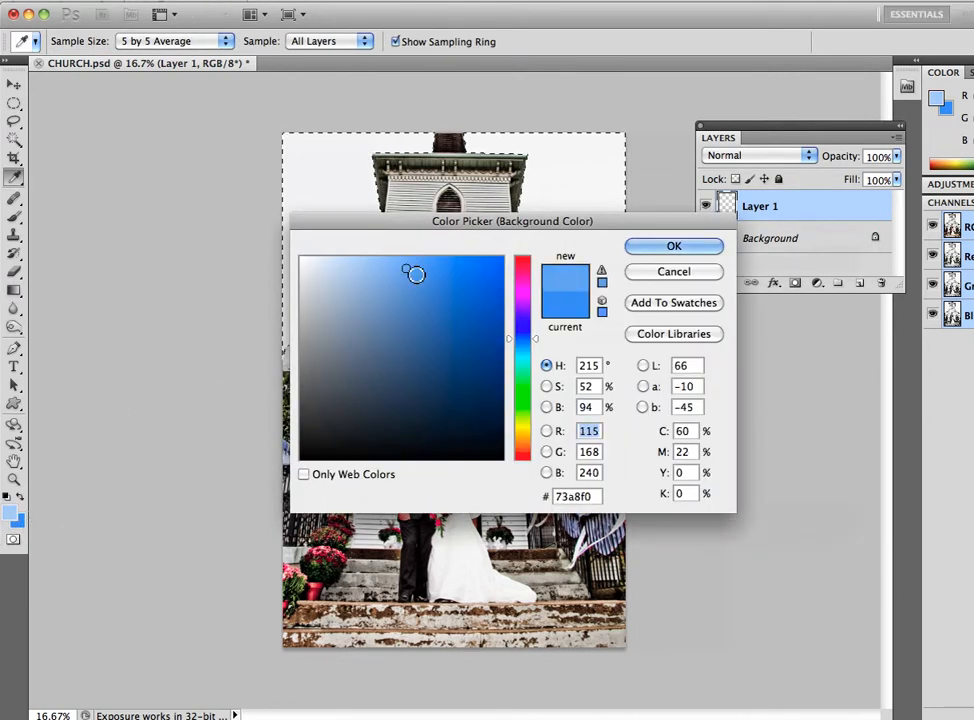
pyautogui.click(674, 246)
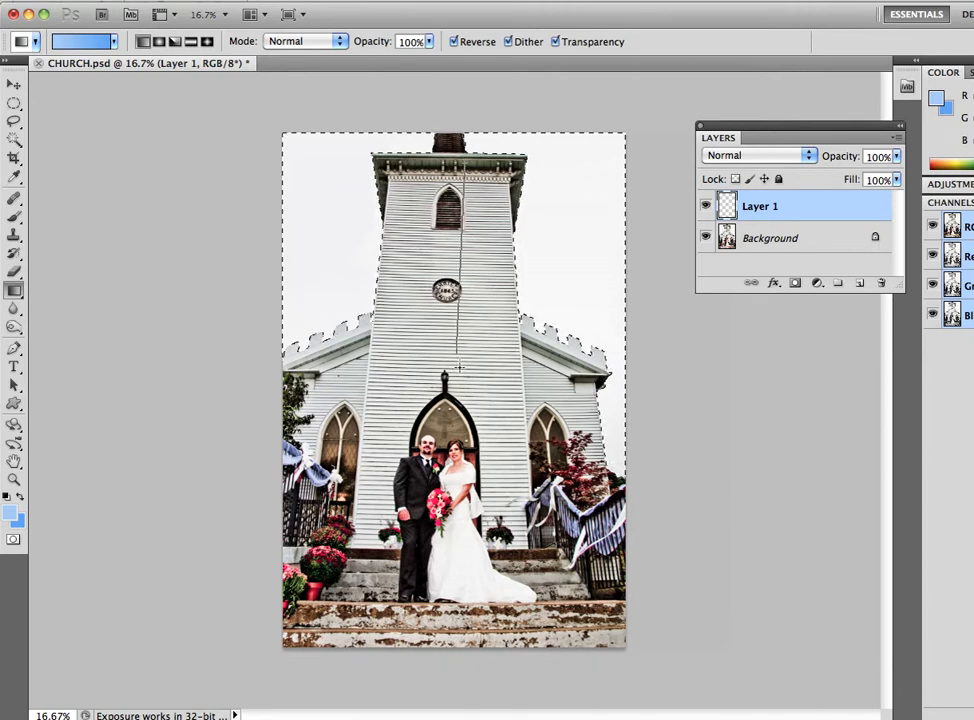
# - Fill the selected sky on Layer 1 with a vertical linear gradient, redrawing it to fade from deeper blue above to pale blue below
pyautogui.moveTo(458, 366); pyautogui.dragTo(470, 150)
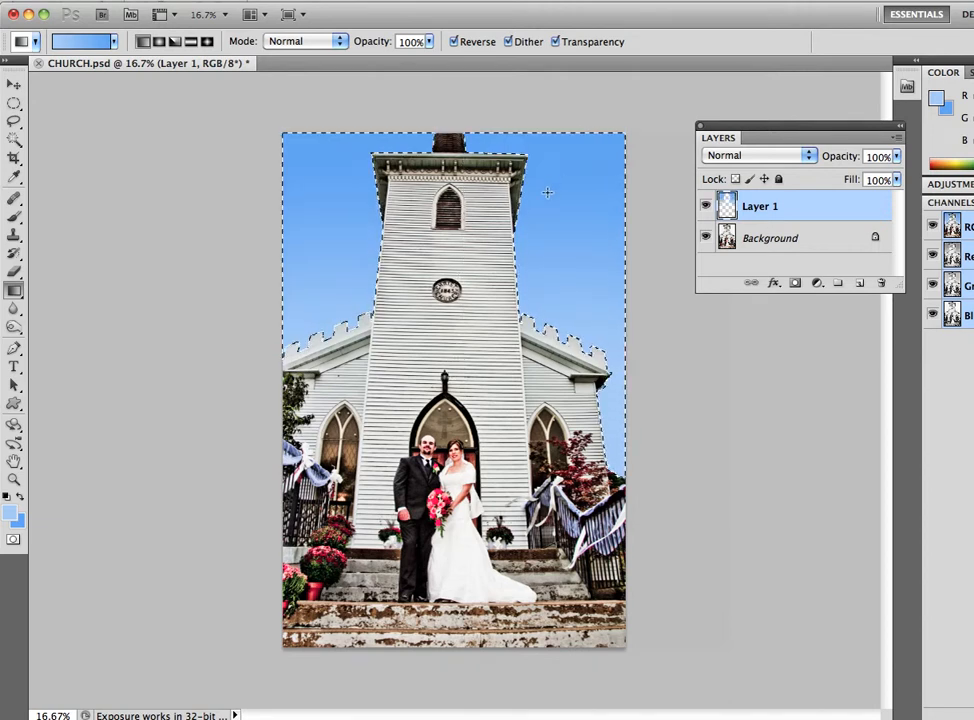
pyautogui.moveTo(548, 157); pyautogui.dragTo(544, 214)
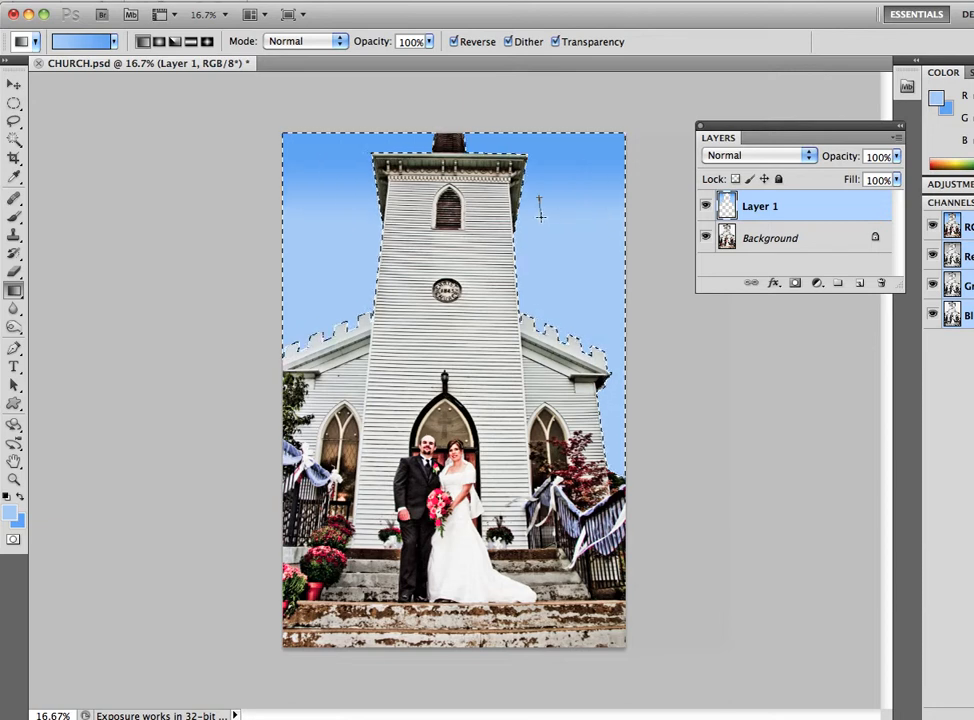
pyautogui.moveTo(540, 214); pyautogui.dragTo(541, 220)
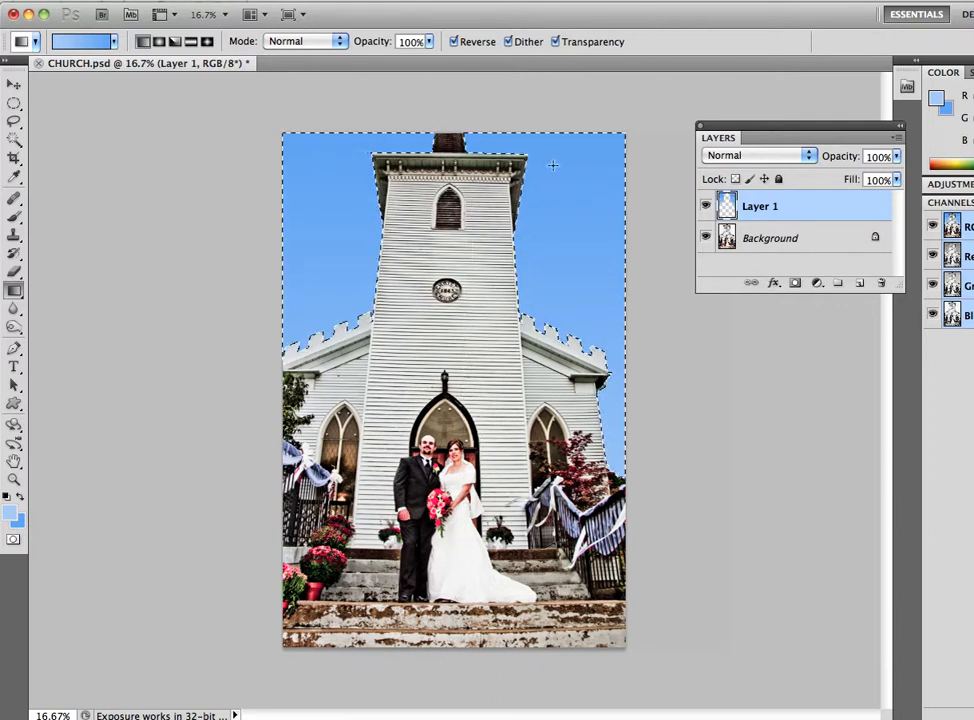
pyautogui.moveTo(544, 256); pyautogui.dragTo(543, 254)
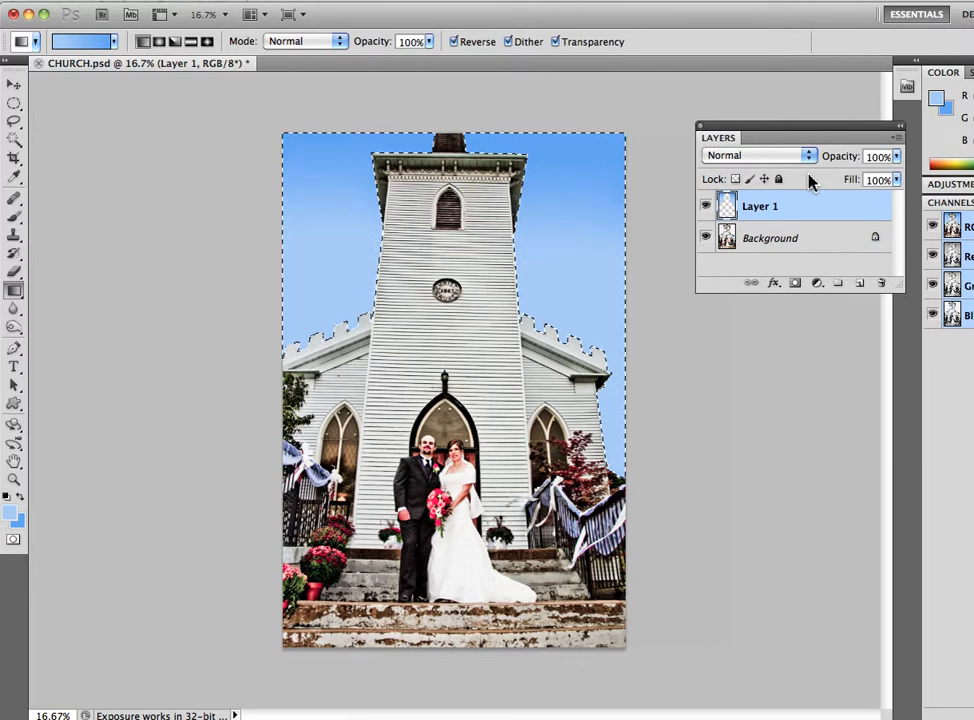
# - Reduce the opacity of Layer 1 to 46% and clear the sky selection
pyautogui.moveTo(847, 167); pyautogui.dragTo(822, 162)
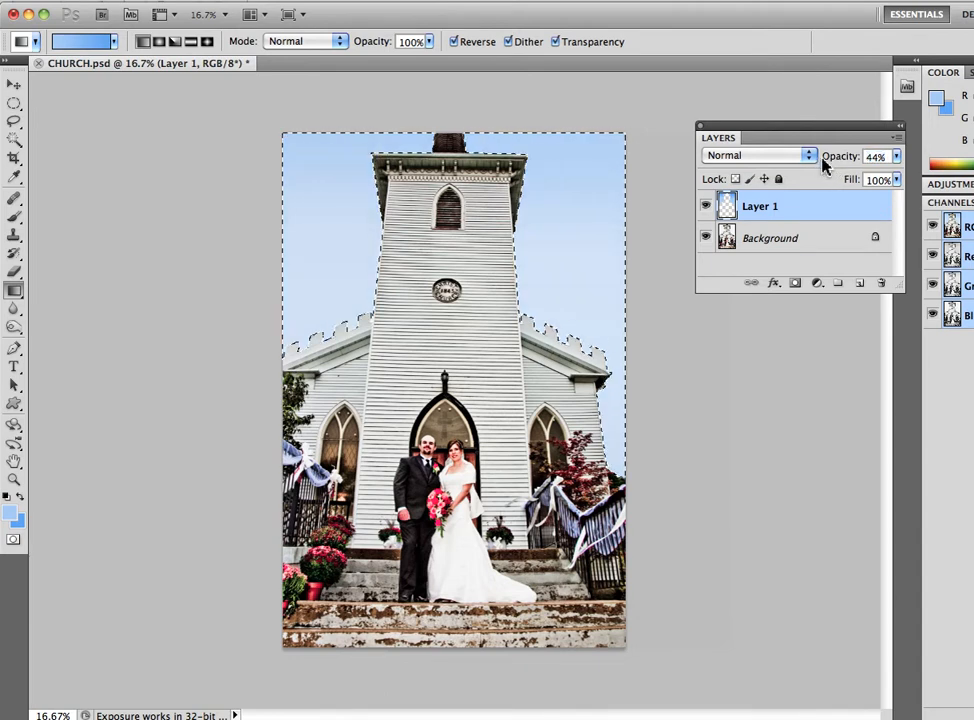
pyautogui.hotkey('ctrl', 'd')
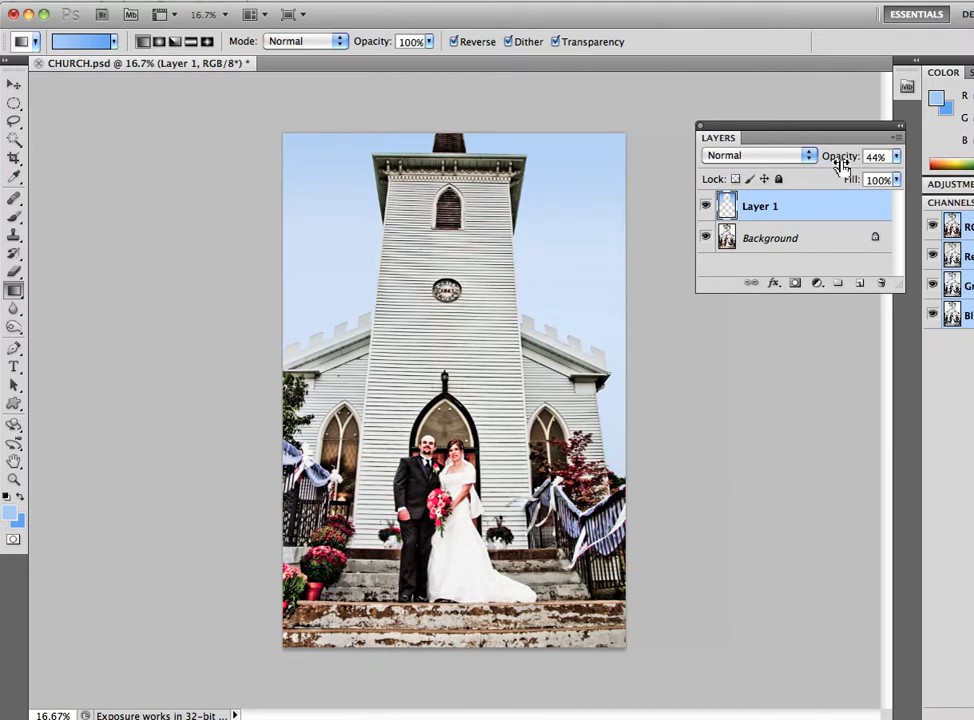
pyautogui.moveTo(846, 166); pyautogui.dragTo(843, 166)
# - Flatten the image, merging the blue sky layer into the Background
pyautogui.click(509, 328)
pyautogui.moveTo(470, 230); pyautogui.dragTo(480, 285)
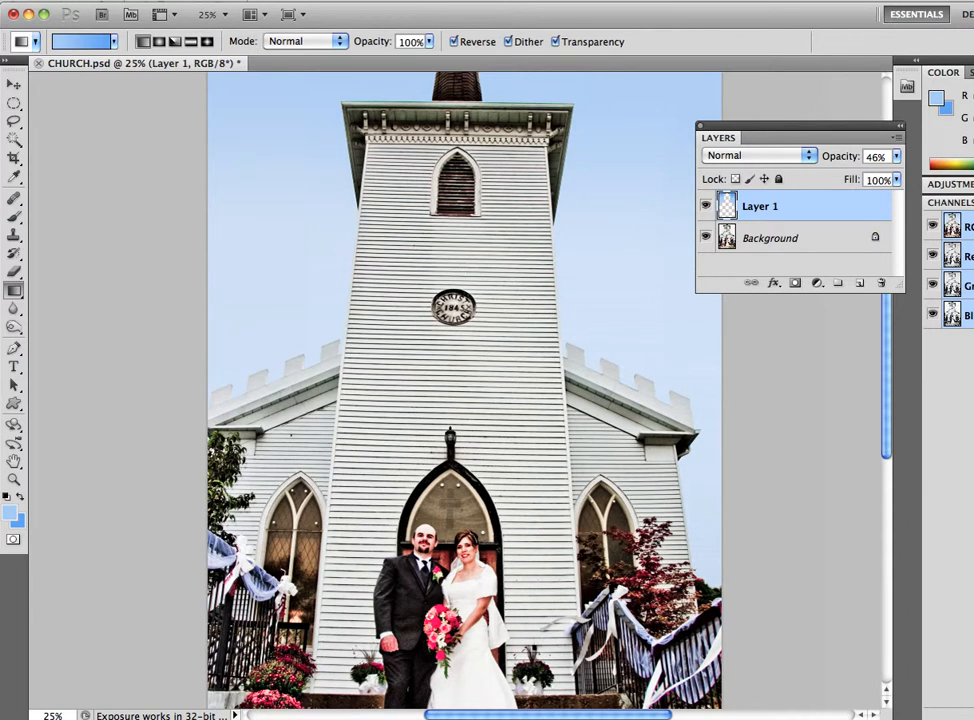
pyautogui.click(230, 0)
pyautogui.click(322, 580)
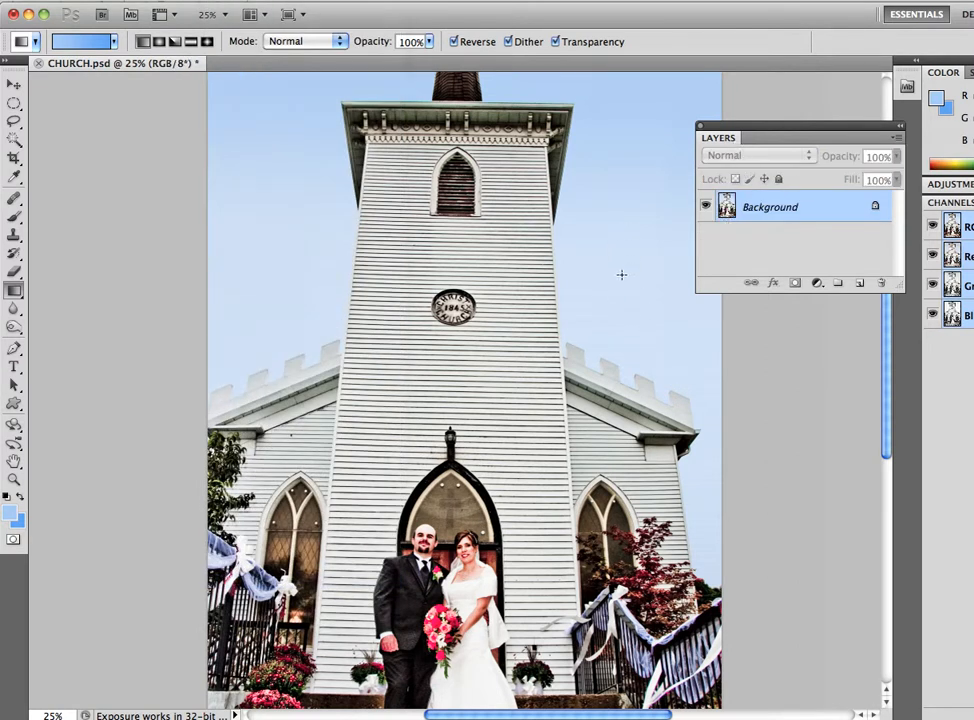
# - Examine the edges between the blue sky and the church tower and rooflines on both sides at 50% zoom
pyautogui.scroll(3, 305, 369)
pyautogui.keyDown('super'); pyautogui.click(305, 369); pyautogui.keyUp('super')
pyautogui.keyDown('super'); pyautogui.click(312, 392); pyautogui.keyUp('super')
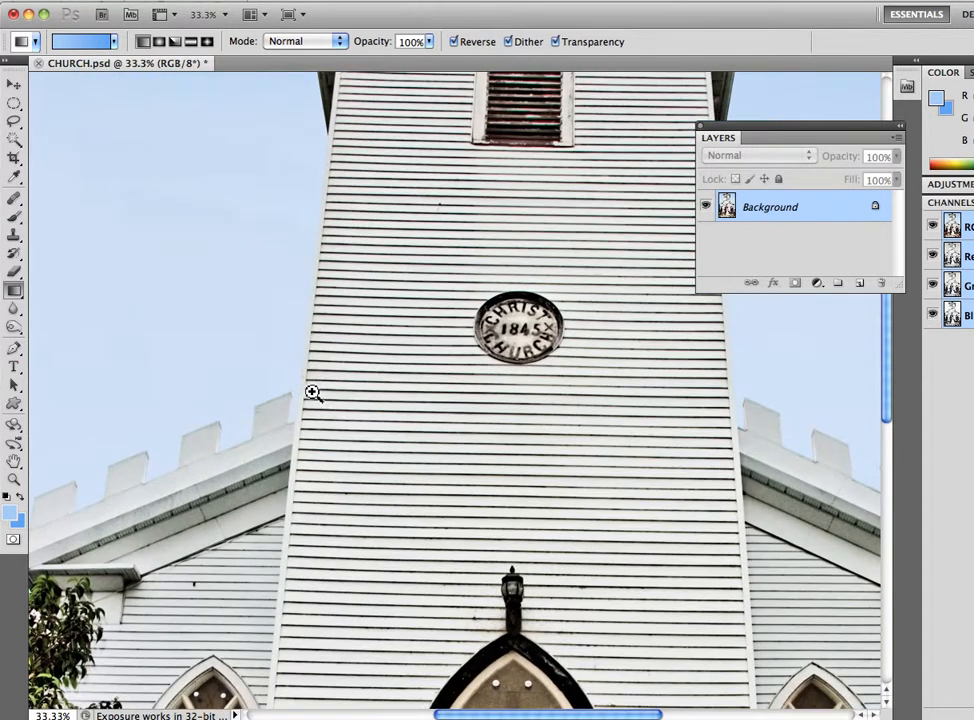
pyautogui.keyDown('super'); pyautogui.click(280, 410); pyautogui.keyUp('super')
pyautogui.moveTo(591, 394); pyautogui.dragTo(120, 339)
pyautogui.moveTo(510, 408); pyautogui.dragTo(469, 405)
pyautogui.click(479, 409)
pyautogui.moveTo(520, 383); pyautogui.dragTo(235, 504)
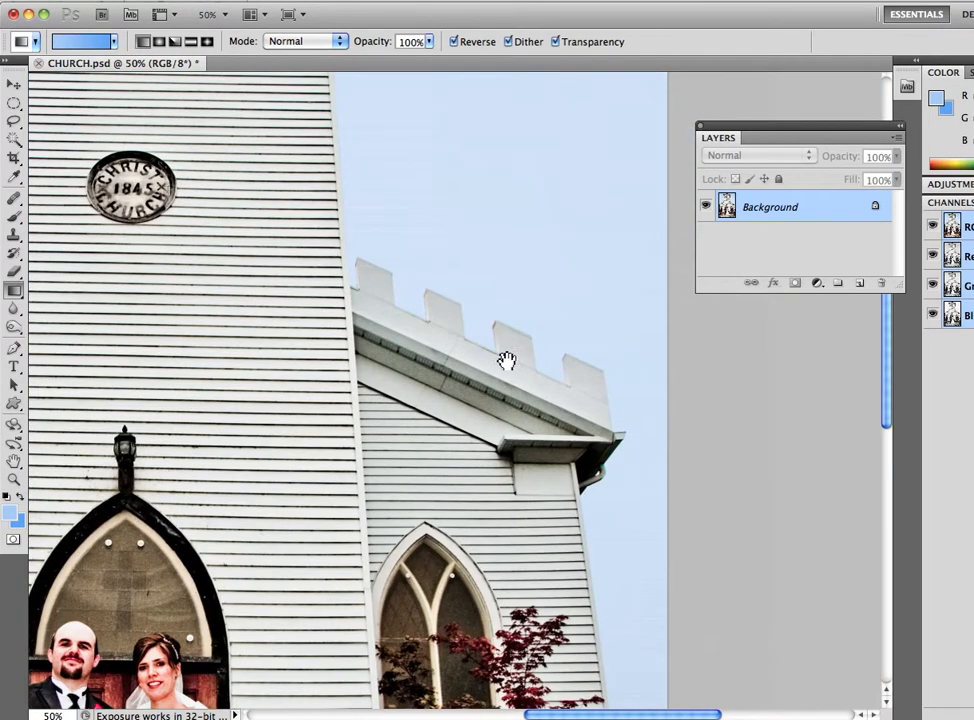
pyautogui.moveTo(232, 285); pyautogui.dragTo(567, 356)
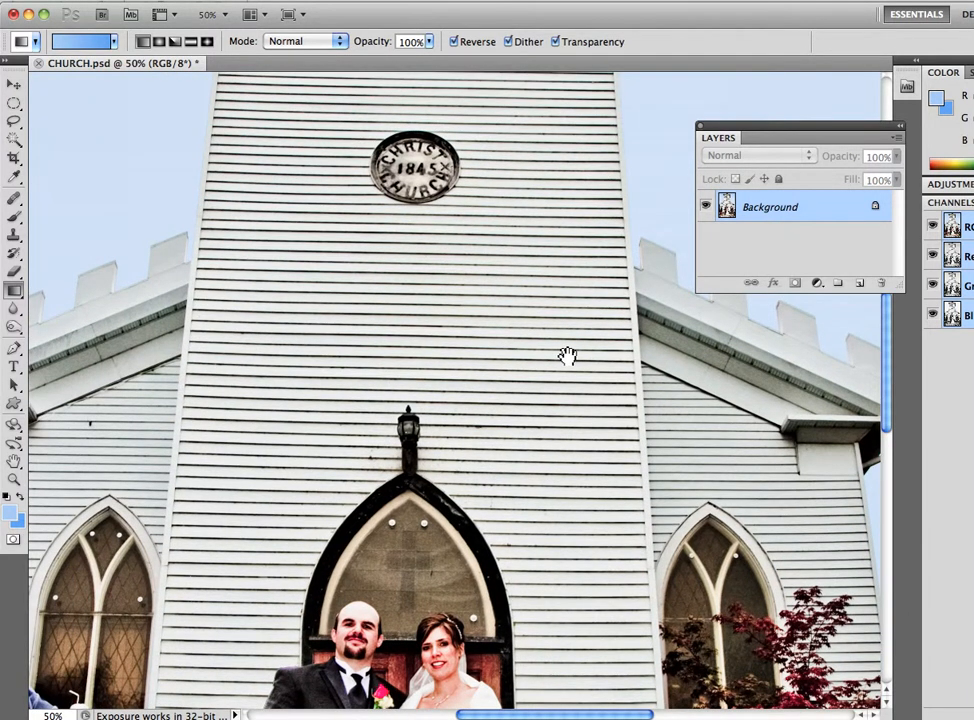